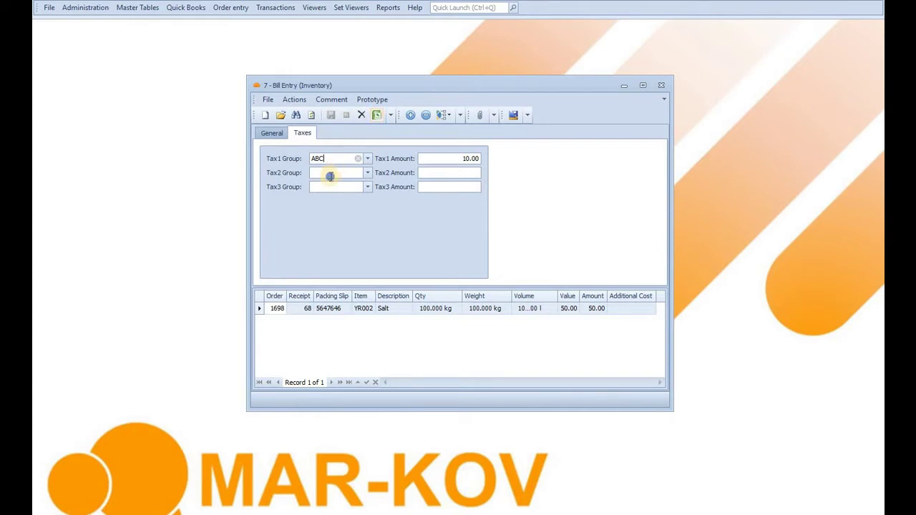
Create and save a new entity Tax2 group named CA with the description CA
{"action": "right_click", "coordinate": [328, 174]}
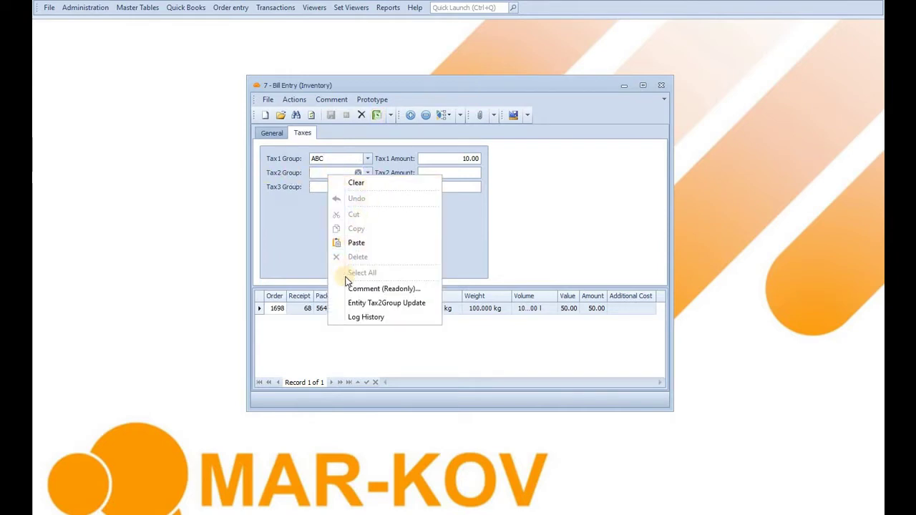
{"action": "left_click", "coordinate": [414, 310]}
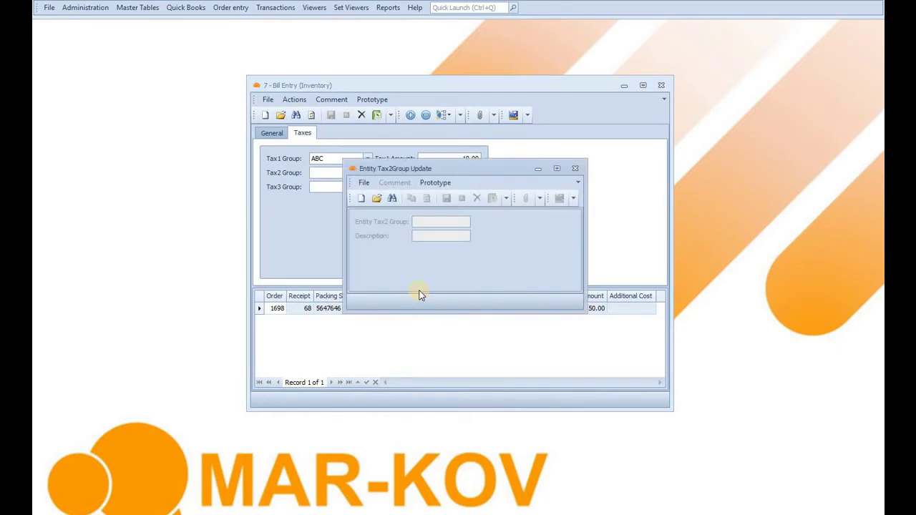
{"action": "left_click", "coordinate": [362, 201]}
{"action": "type", "text": "C"}
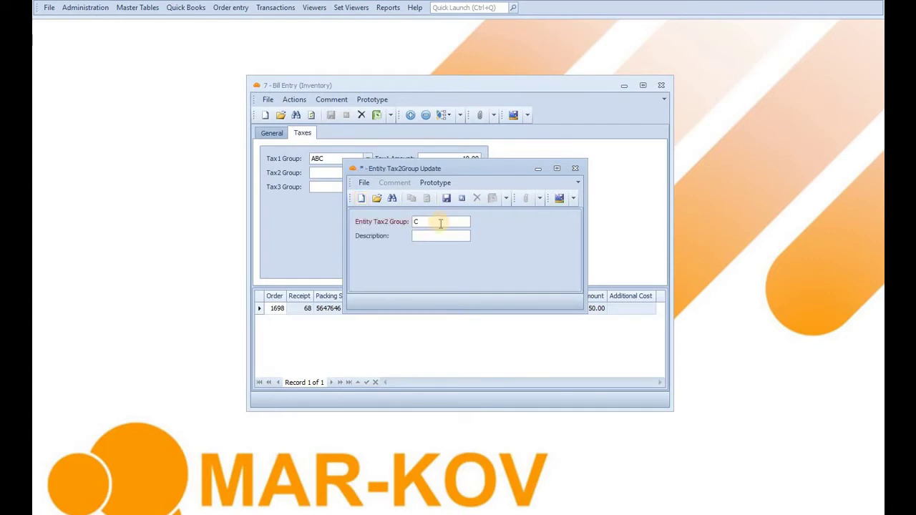
{"action": "type", "text": "A"}
{"action": "left_click", "coordinate": [435, 236]}
{"action": "type", "text": "CA"}
{"action": "left_click", "coordinate": [446, 201]}
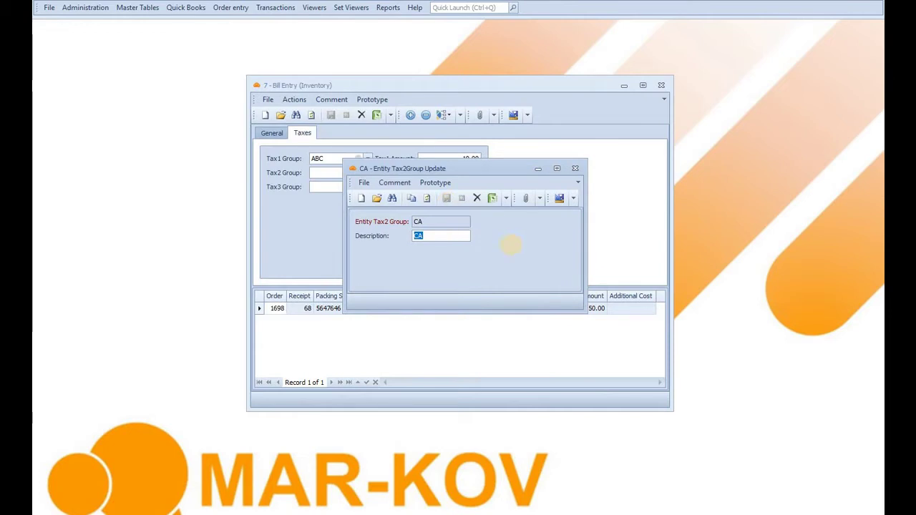
{"action": "left_click", "coordinate": [422, 237]}
{"action": "double_click", "coordinate": [422, 236]}
Assign the CA Tax2 group to the inventory bill and enter a Tax2 amount of 20
{"action": "left_click", "coordinate": [365, 173]}
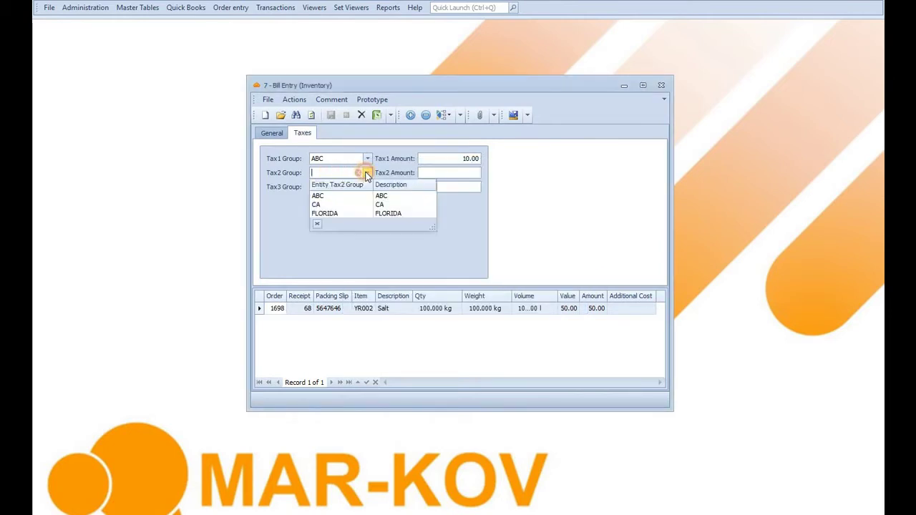
{"action": "left_click", "coordinate": [347, 206]}
{"action": "left_click", "coordinate": [435, 172]}
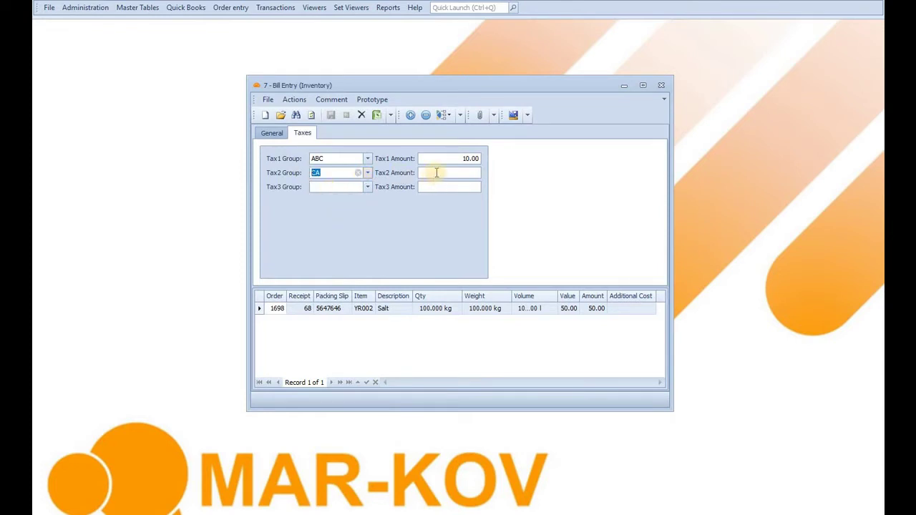
{"action": "type", "text": "20"}
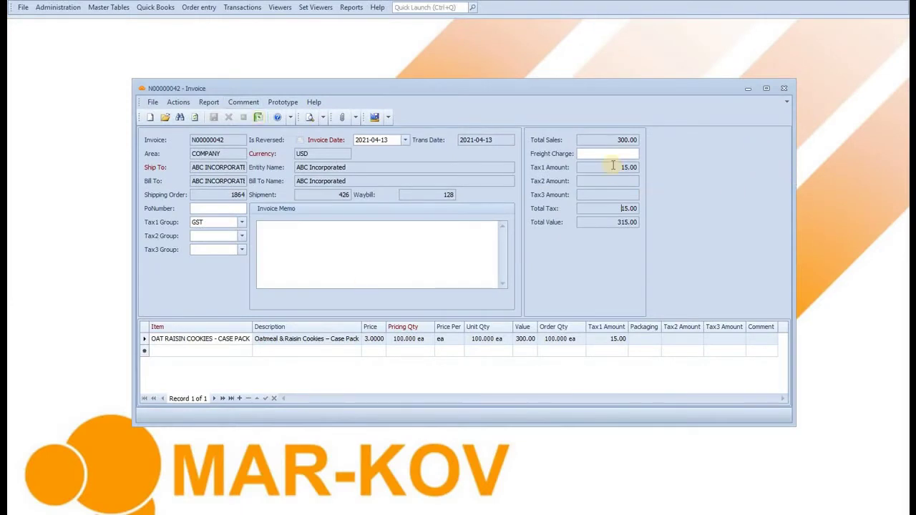
Review the Tax1 amount, total value and tax group fields on the ABC Incorporated invoice
{"action": "left_click", "coordinate": [601, 228]}
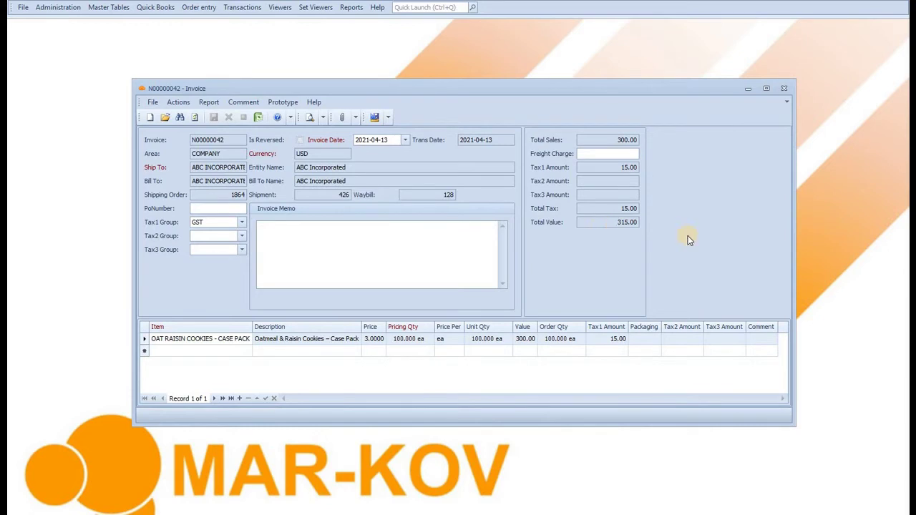
{"action": "left_click", "coordinate": [620, 168]}
{"action": "key", "text": "Tab"}
{"action": "left_click", "coordinate": [213, 224]}
{"action": "left_click", "coordinate": [211, 250]}
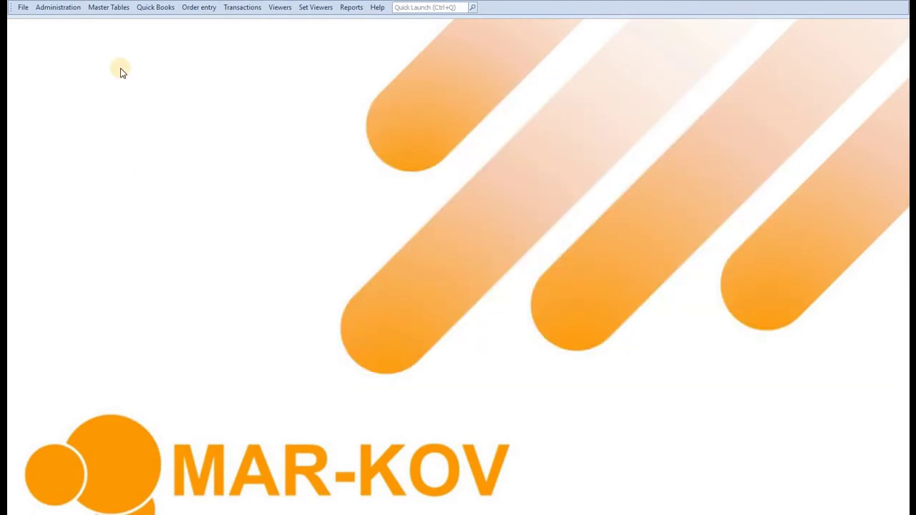
Open the GST 5% record in Tax 1 Rule Update
{"action": "left_click", "coordinate": [105, 8]}
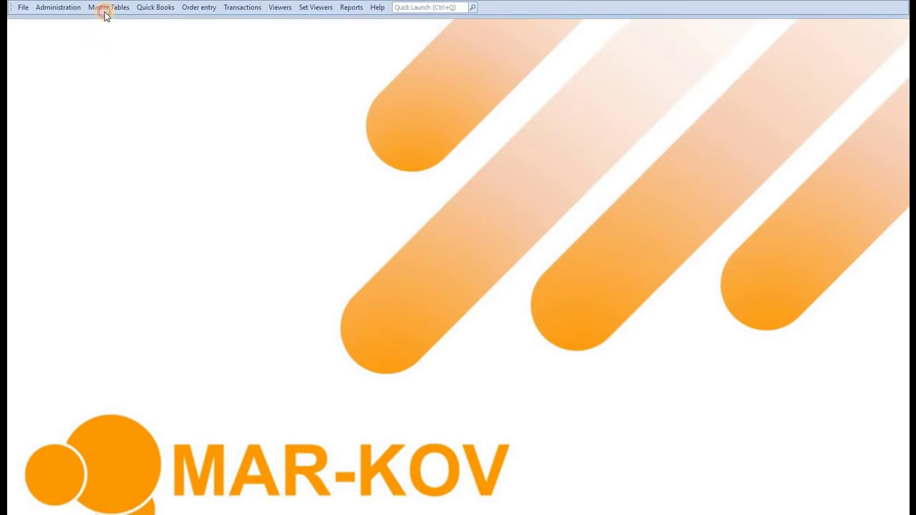
{"action": "mouse_move", "coordinate": [103, 47]}
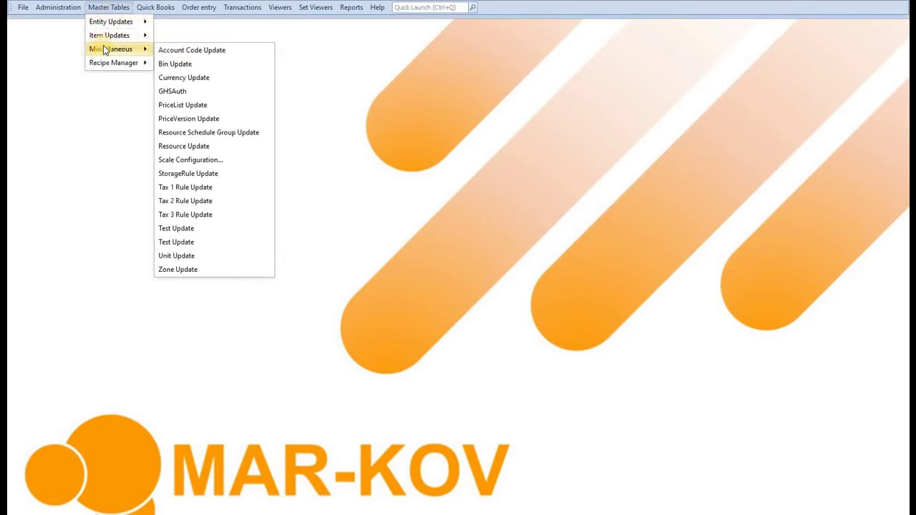
{"action": "left_click", "coordinate": [208, 187]}
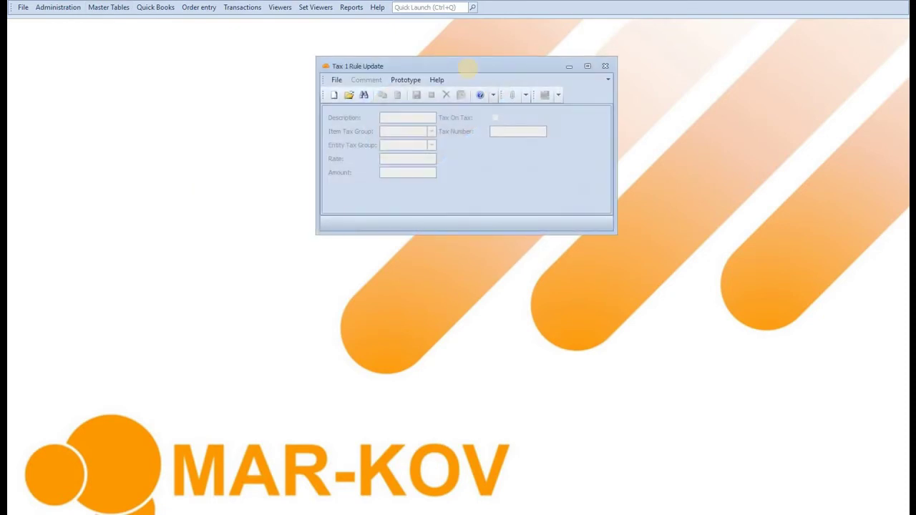
{"action": "left_click", "coordinate": [359, 88]}
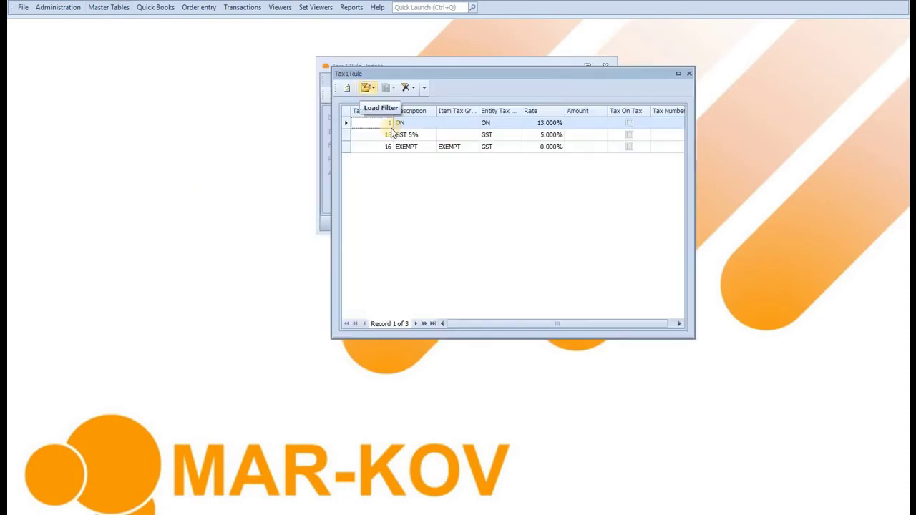
{"action": "double_click", "coordinate": [396, 135]}
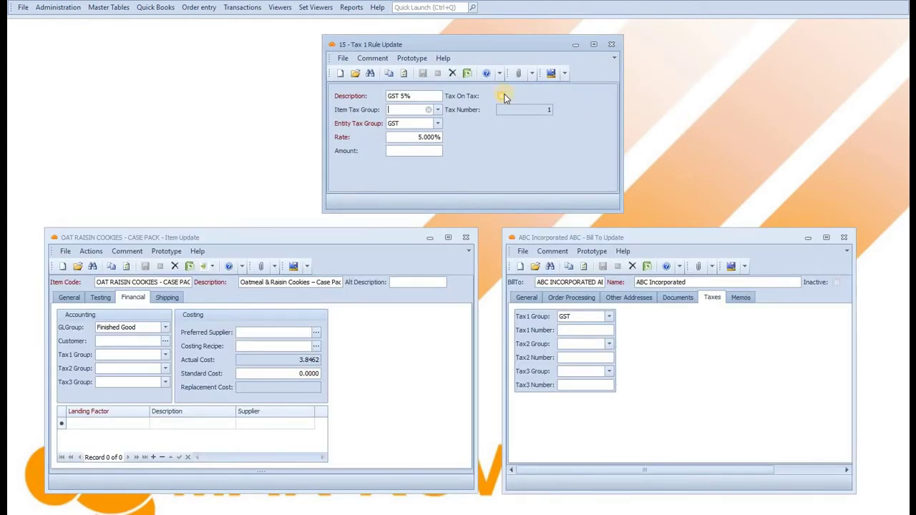
Compare the GST 5% rule's tax groups and rate with the Tax1 groups of the bill-to customer and the oat raisin cookies item
{"action": "left_click", "coordinate": [418, 123]}
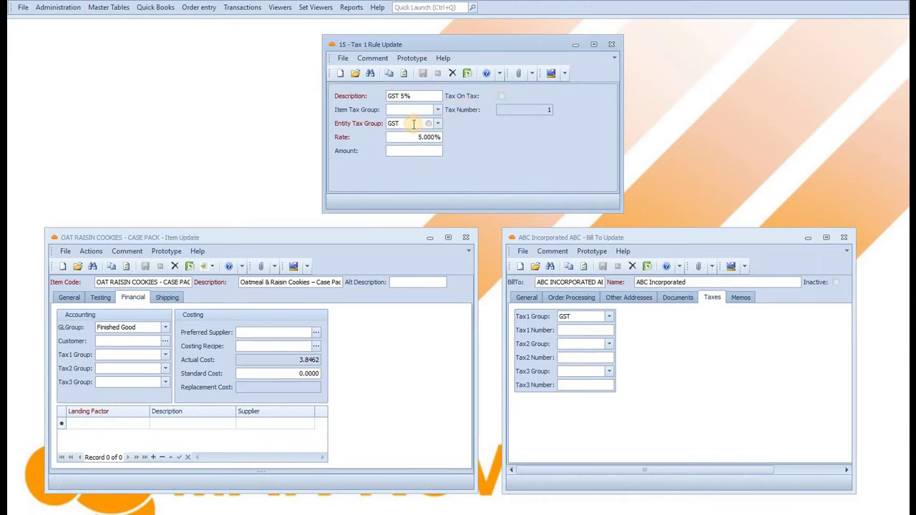
{"action": "left_click", "coordinate": [572, 316]}
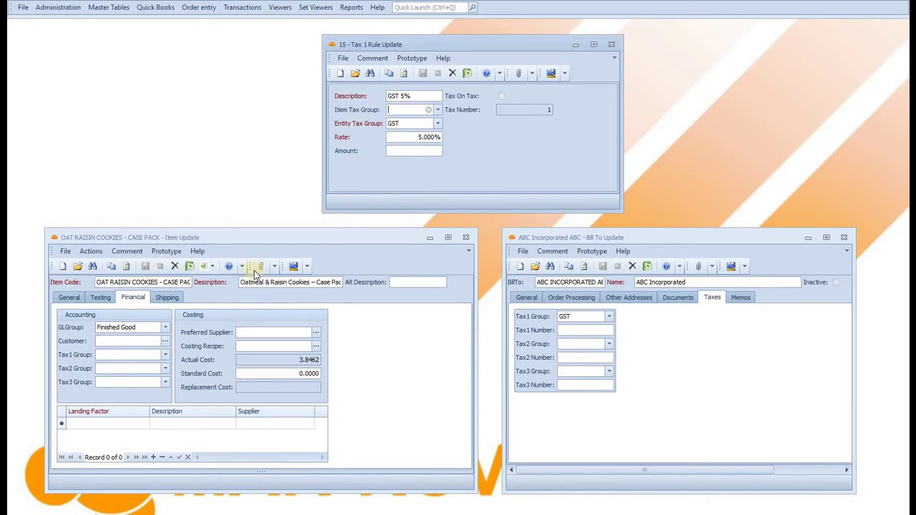
{"action": "left_click", "coordinate": [142, 354]}
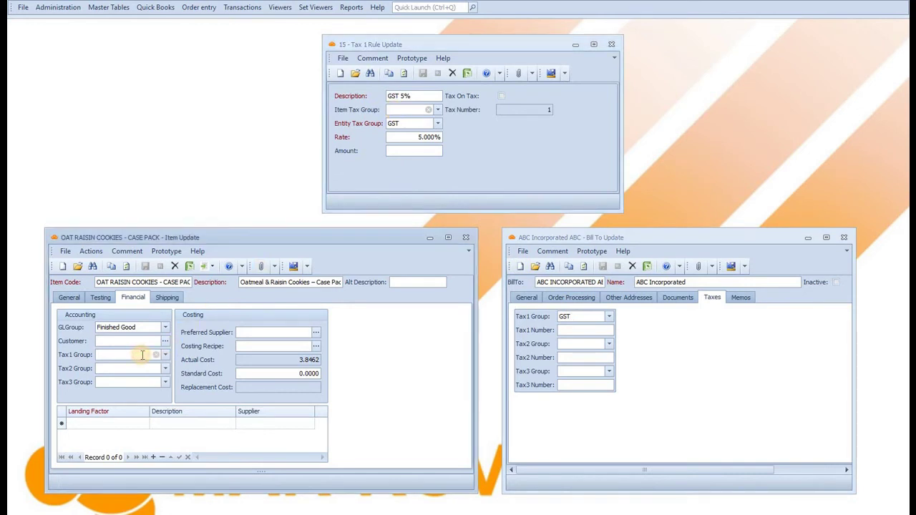
{"action": "left_click", "coordinate": [115, 353]}
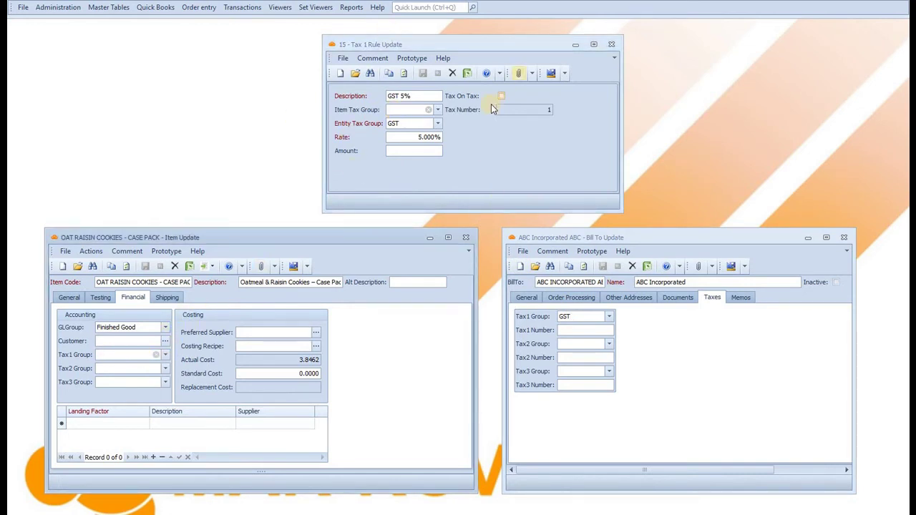
{"action": "left_click", "coordinate": [483, 130]}
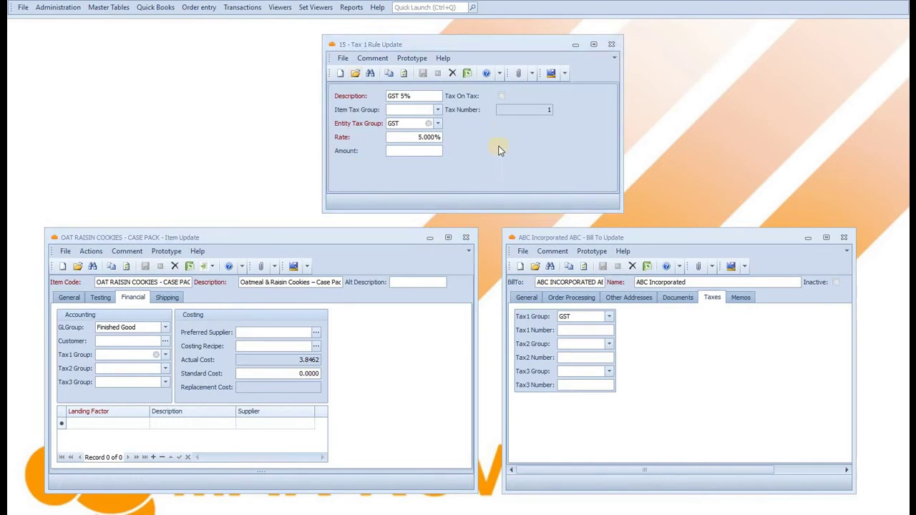
{"action": "key", "text": "Tab"}
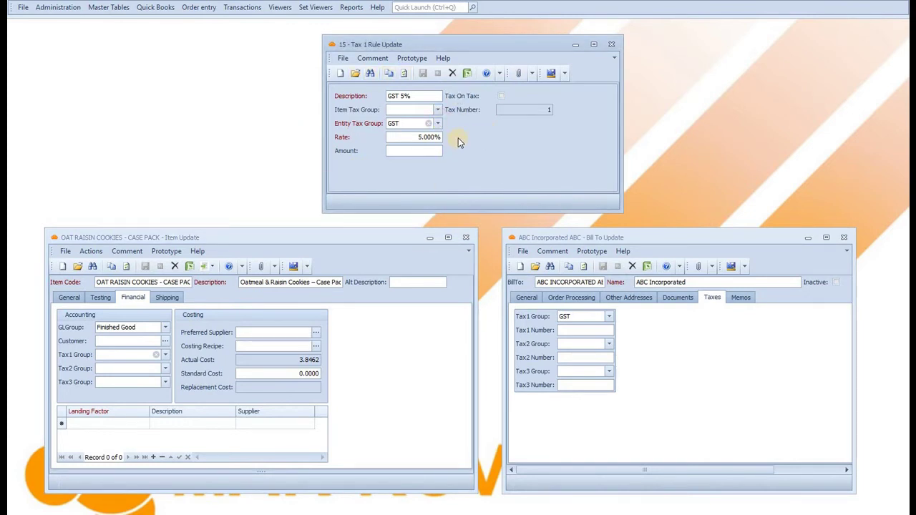
{"action": "left_click", "coordinate": [406, 125]}
{"action": "left_click", "coordinate": [394, 111]}
{"action": "left_click", "coordinate": [410, 136]}
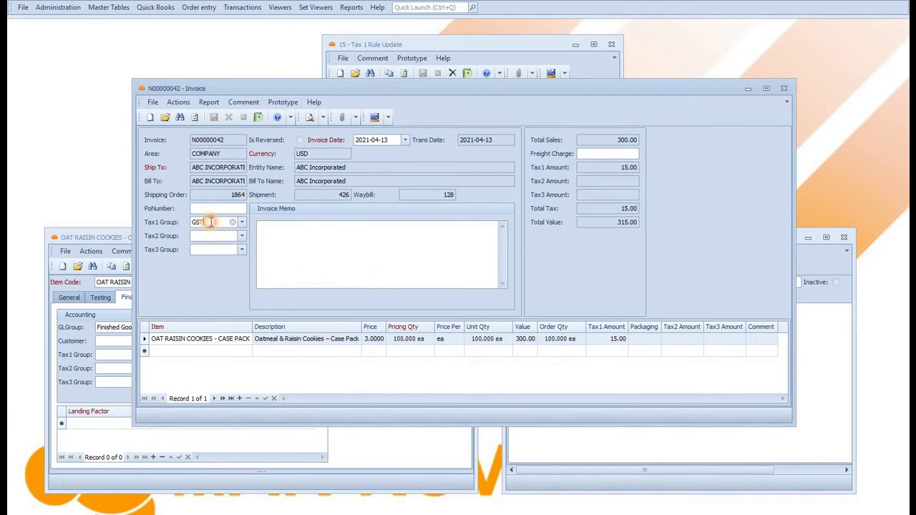
Check the oat raisin cookies line, total tax and total value on the ABC Incorporated invoice
{"action": "left_click", "coordinate": [185, 341]}
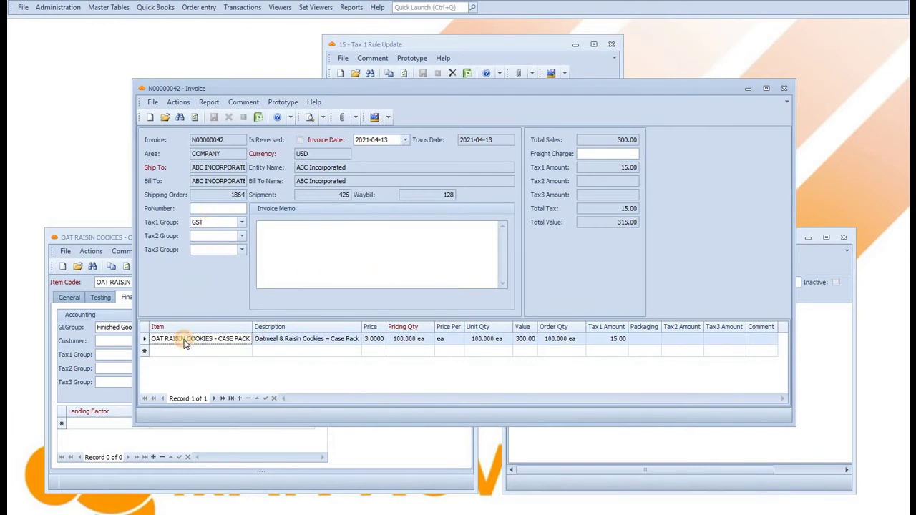
{"action": "left_click", "coordinate": [616, 209]}
{"action": "left_click", "coordinate": [619, 221]}
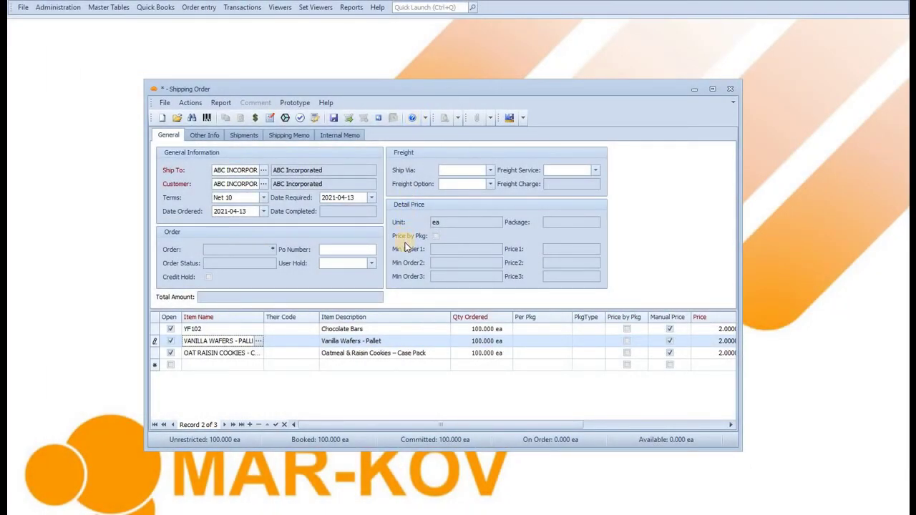
Compare the item tax groups and rates of the EXEMPT and GST 5% rules for the items on the new shipping order
{"action": "left_click", "coordinate": [206, 352]}
{"action": "left_click", "coordinate": [206, 342]}
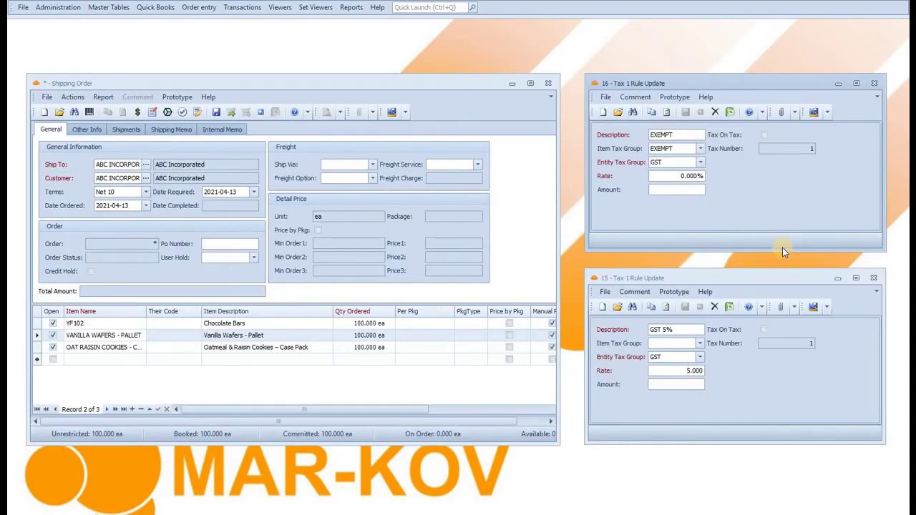
{"action": "left_click", "coordinate": [676, 176]}
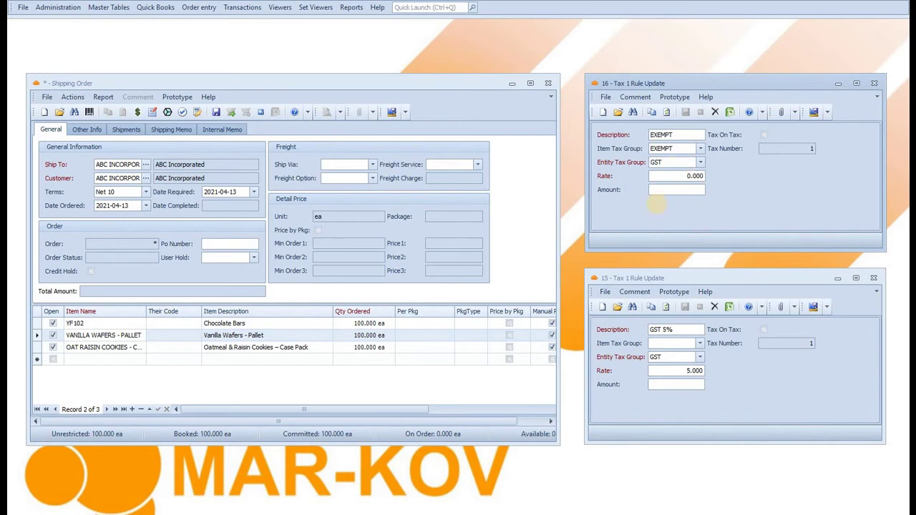
{"action": "left_click", "coordinate": [665, 148]}
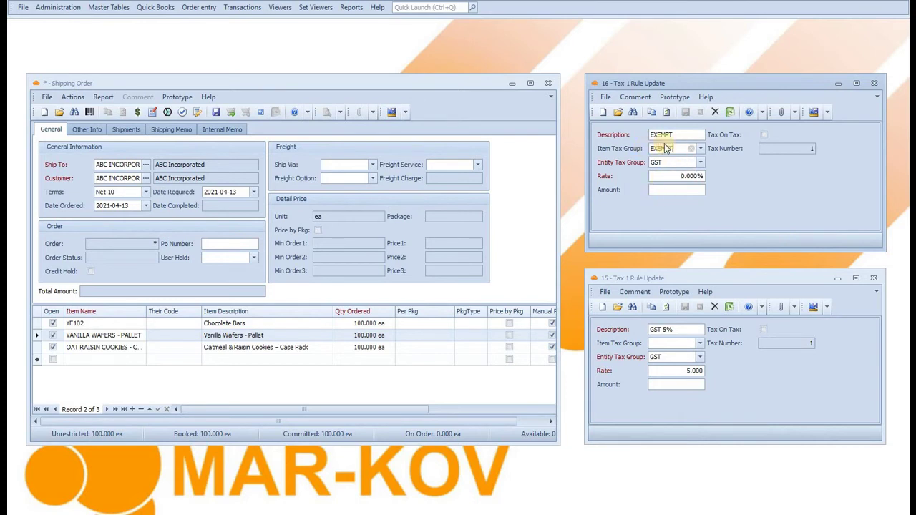
{"action": "left_click", "coordinate": [665, 342]}
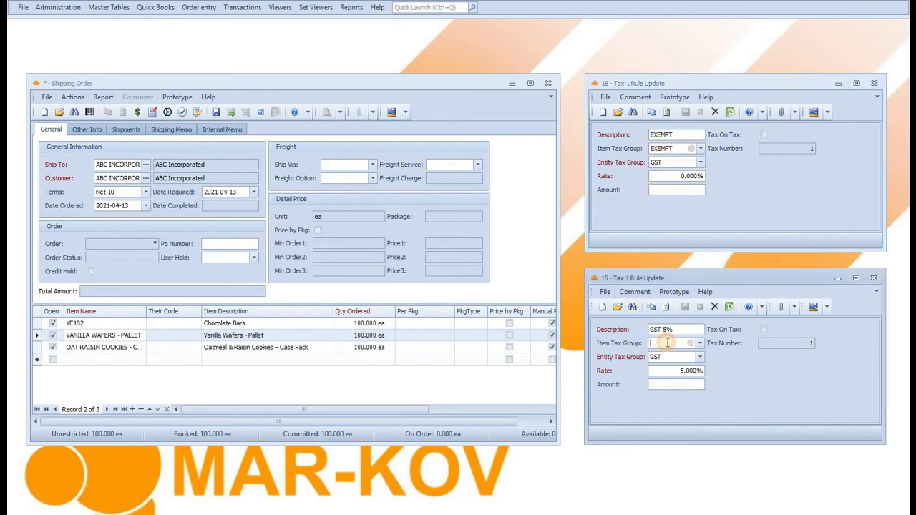
{"action": "left_click", "coordinate": [679, 176]}
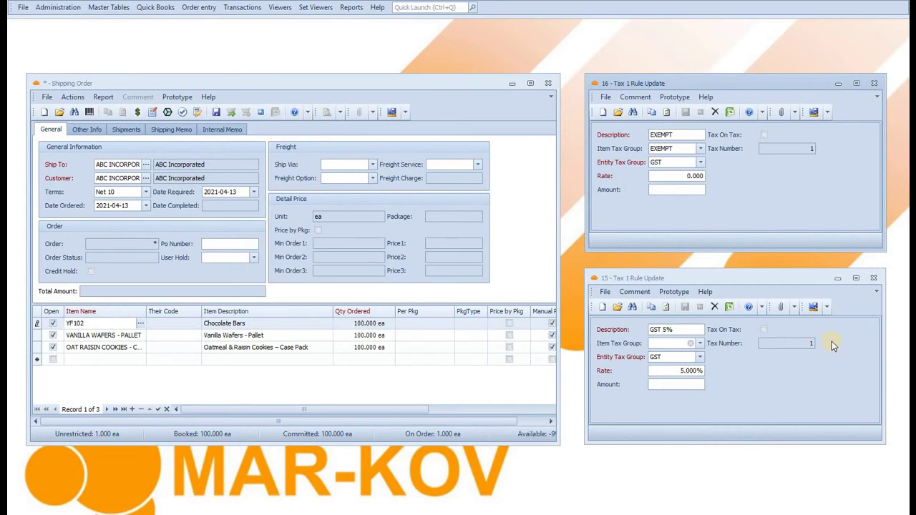
Examine which tax rule applies to the vanilla wafers, oat raisin cookies and chocolate bars lines of the shipping order
{"action": "left_click", "coordinate": [757, 273]}
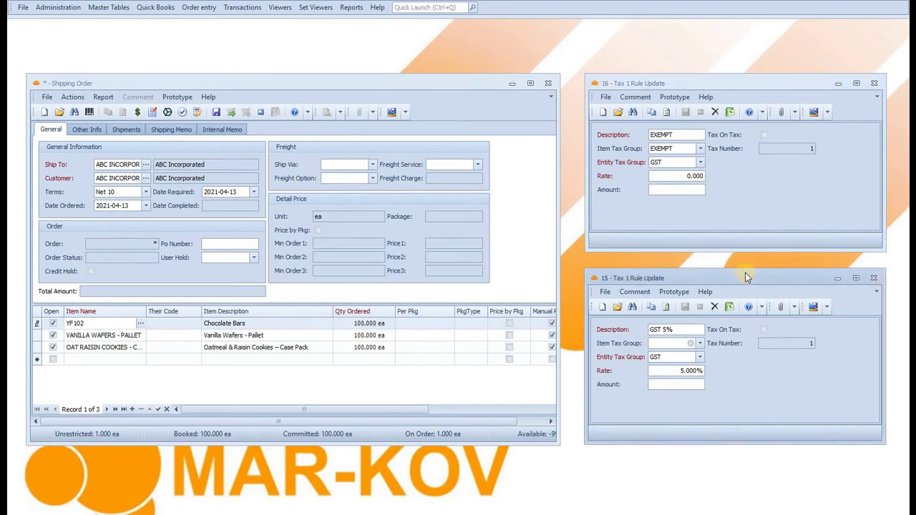
{"action": "left_click", "coordinate": [78, 336]}
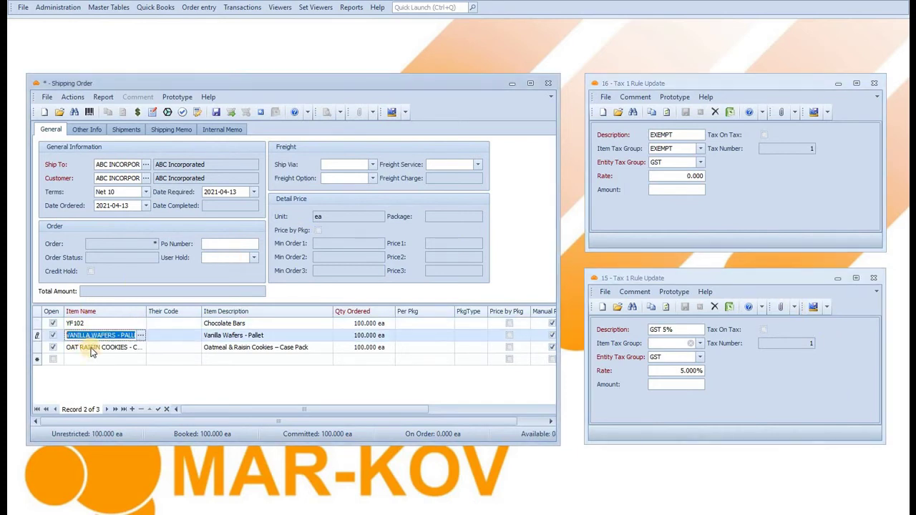
{"action": "left_click", "coordinate": [92, 350]}
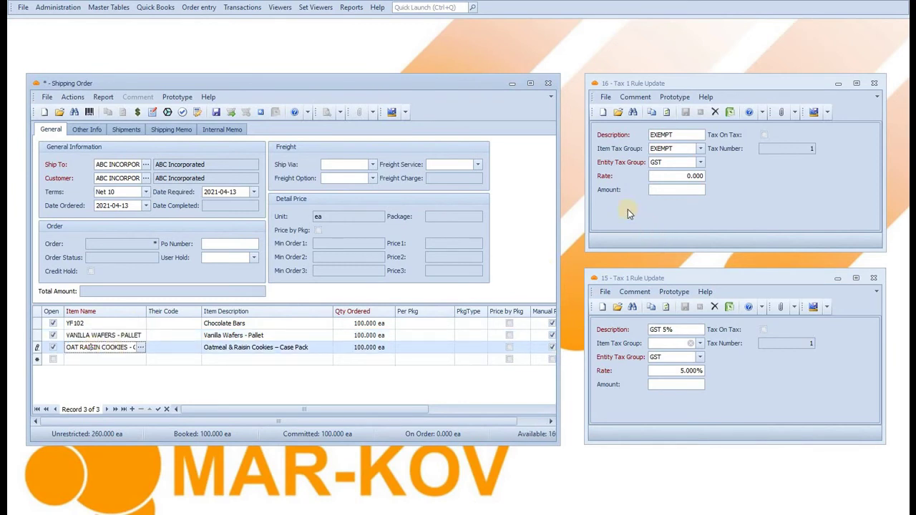
{"action": "left_click", "coordinate": [658, 84]}
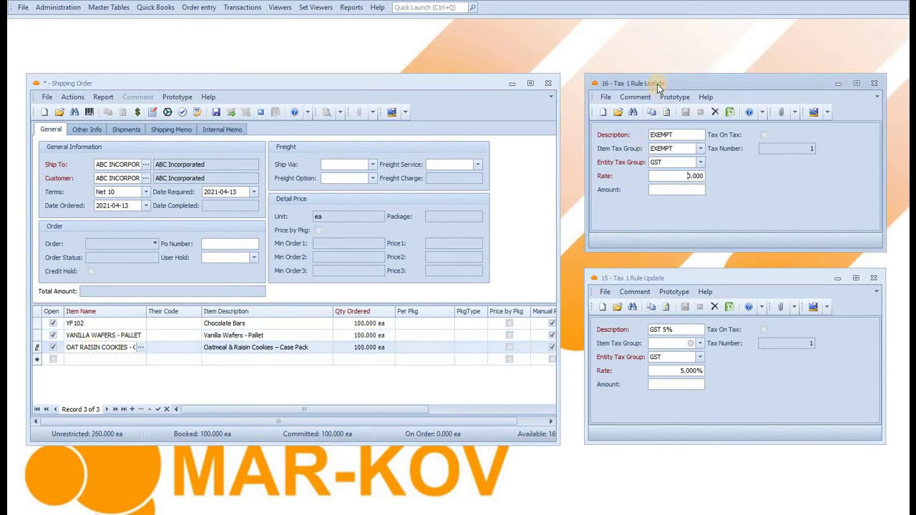
{"action": "left_click", "coordinate": [102, 326]}
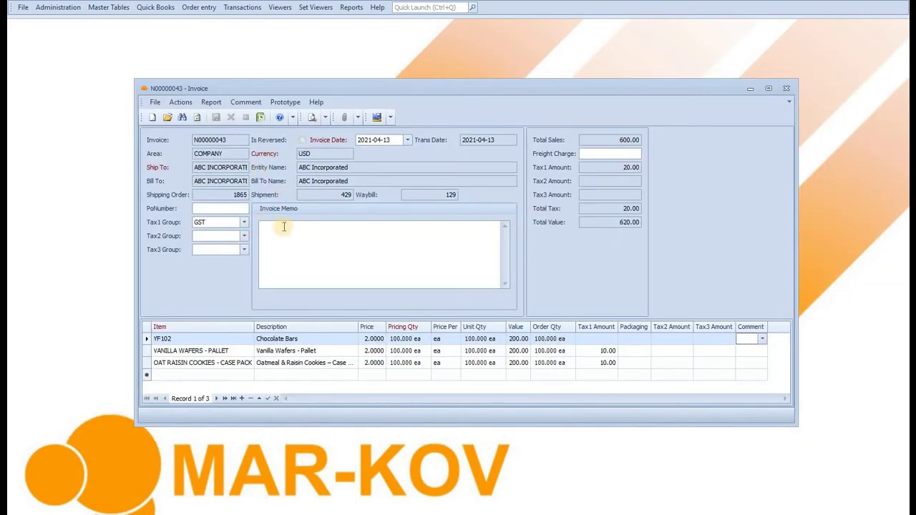
Review the tax groups and per-line tax amounts on the three-item invoice and the ABC INC Warehouse invoice
{"action": "left_click", "coordinate": [174, 222]}
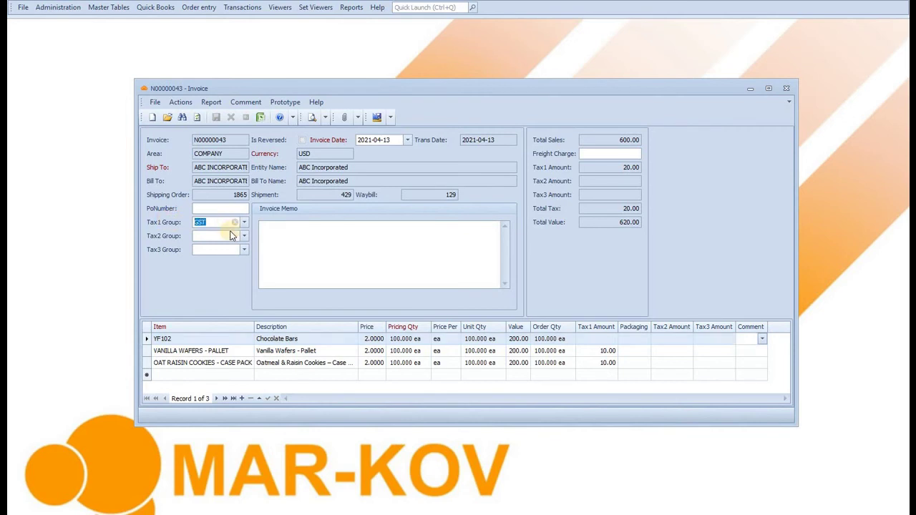
{"action": "left_click", "coordinate": [584, 348]}
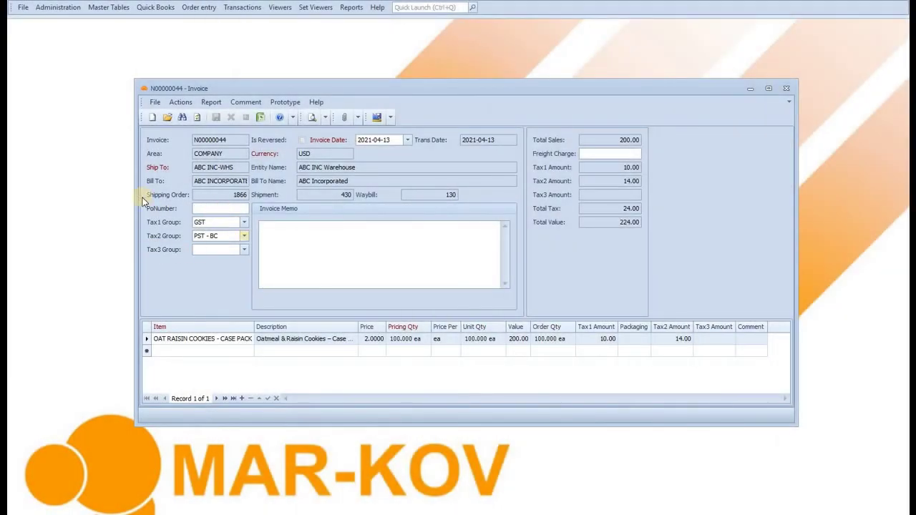
{"action": "left_click", "coordinate": [236, 209]}
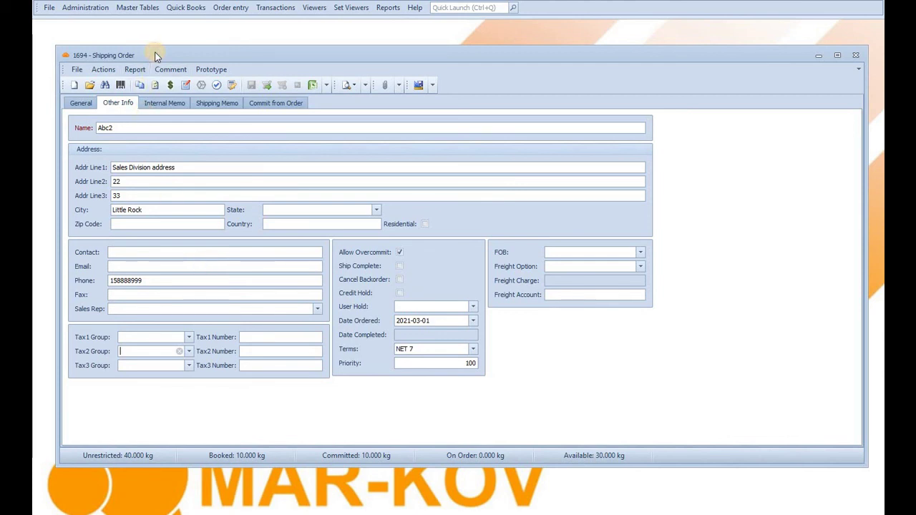
Set the Tax2 Group to ABC in the Abc2 shipping order's other information
{"action": "left_click", "coordinate": [190, 353]}
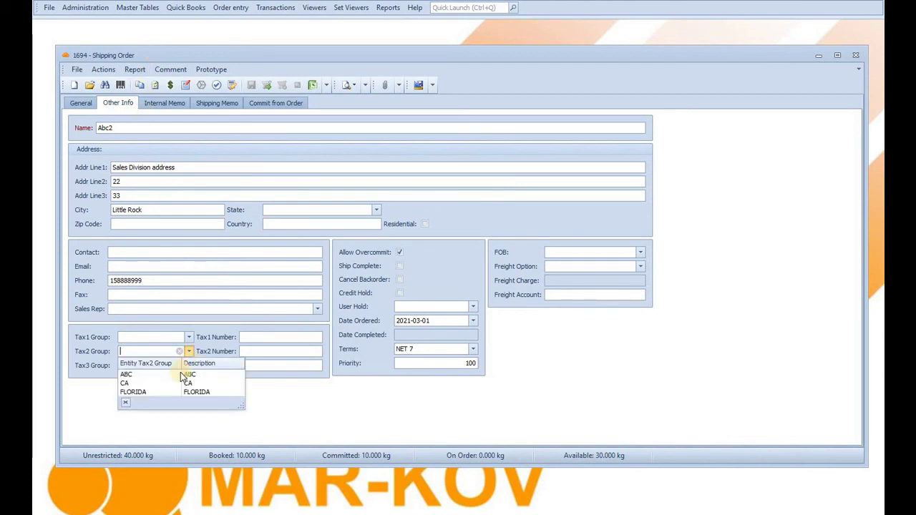
{"action": "left_click", "coordinate": [184, 372]}
{"action": "left_click", "coordinate": [126, 103]}
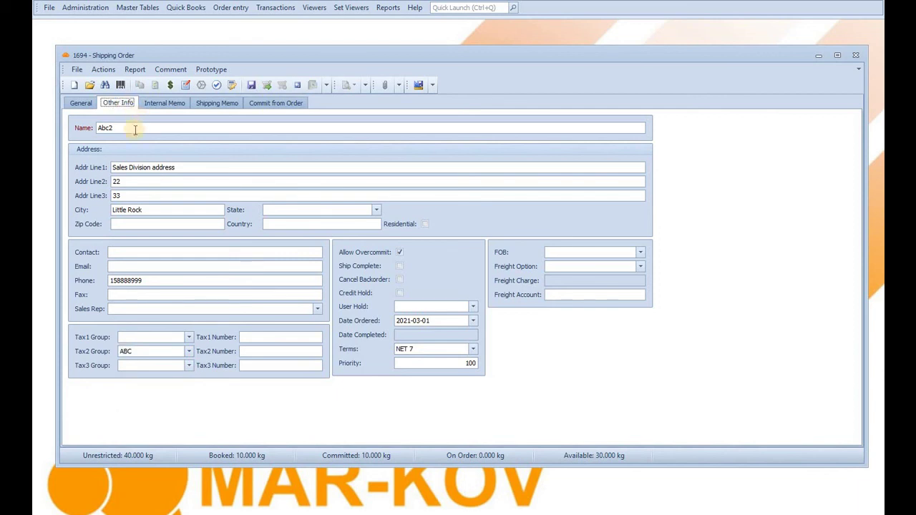
{"action": "left_click", "coordinate": [153, 352]}
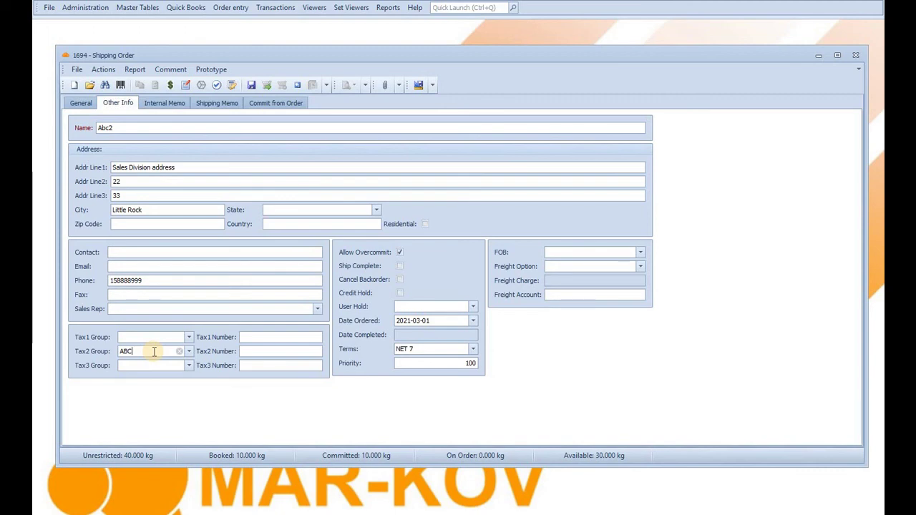